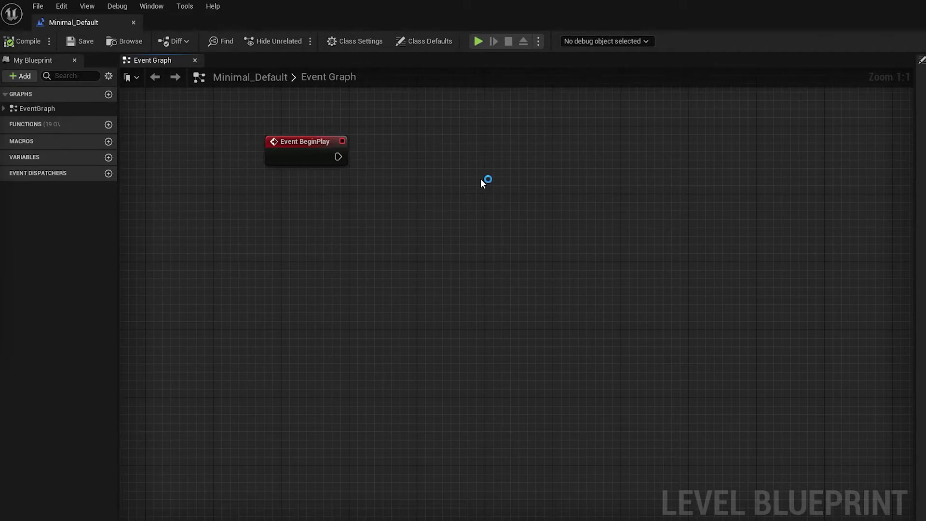
Add a Get Data node and wire Event BeginPlay into it.
right_click(480, 180)
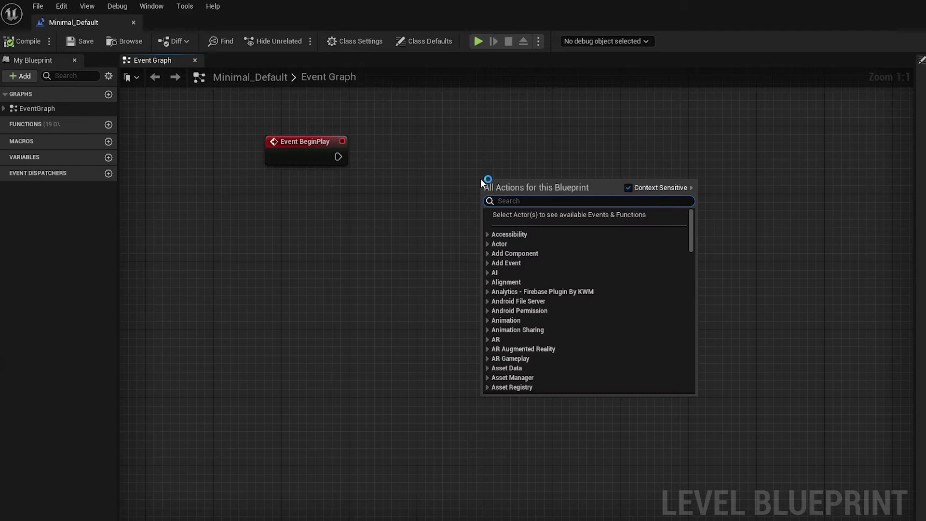
type("get data")
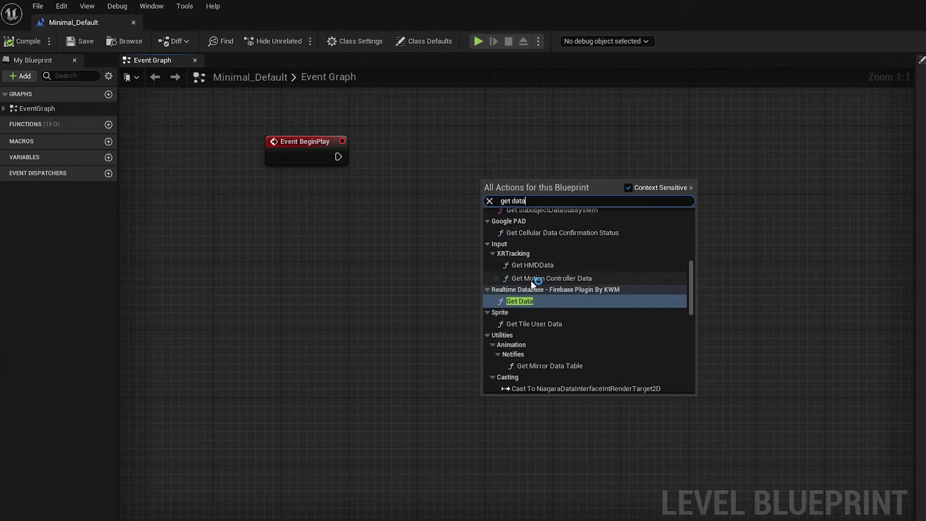
left_click(520, 301)
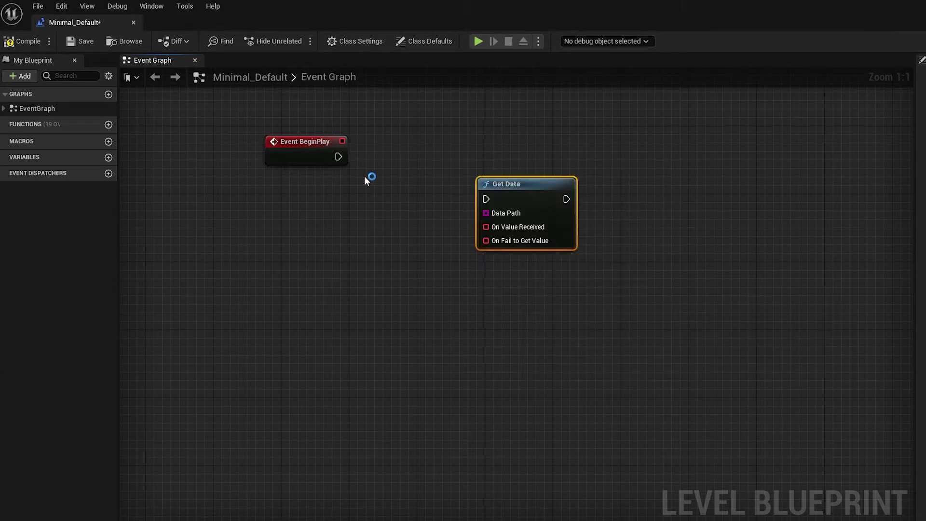
left_click_drag(338, 156, 488, 199)
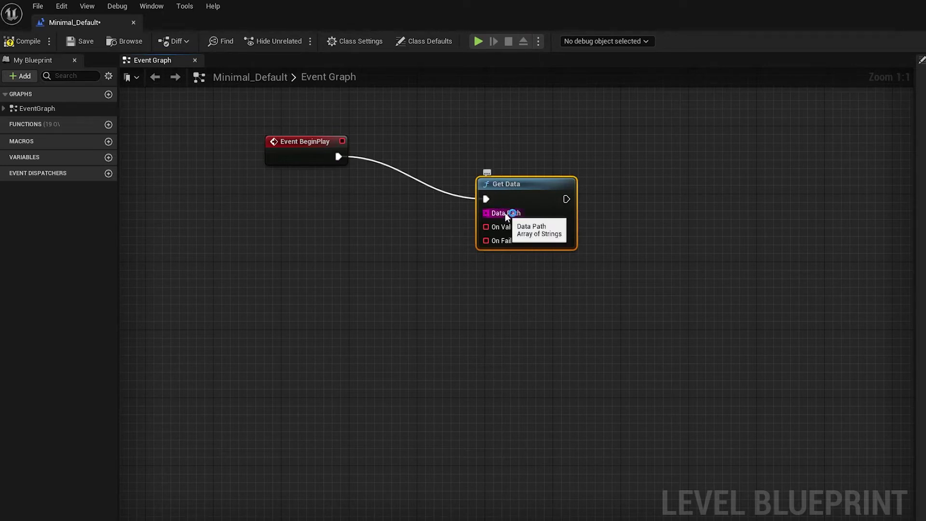
Feed Get Data's Data Path from a Make Array holding 'users' and 'user_1'.
left_click_drag(505, 212, 324, 215)
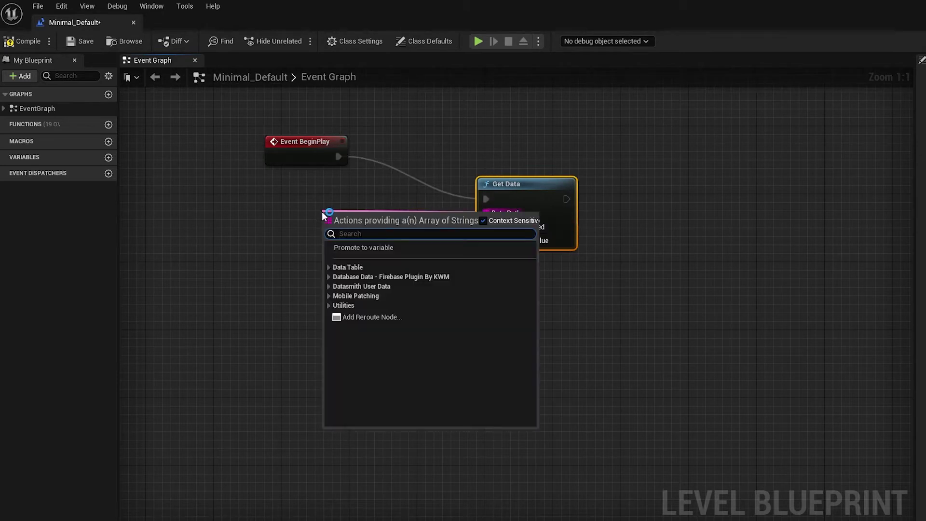
type("make array")
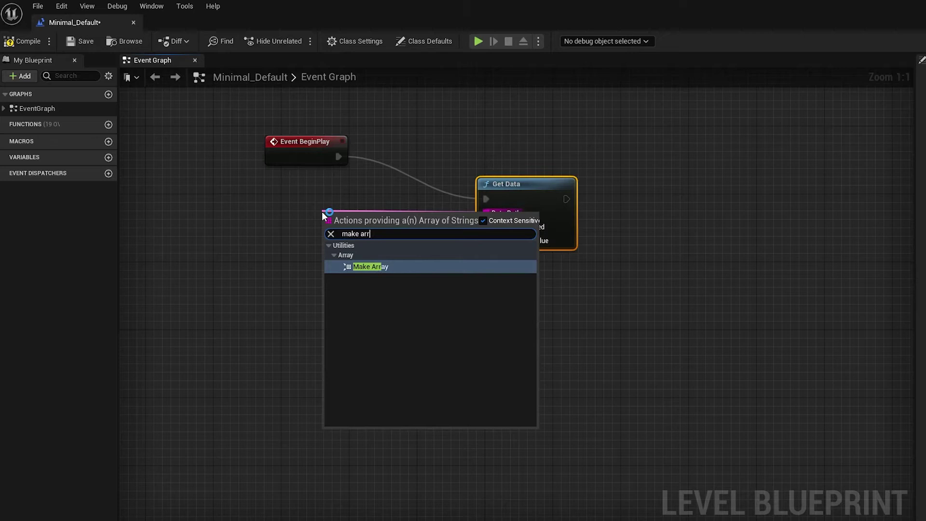
left_click(367, 266)
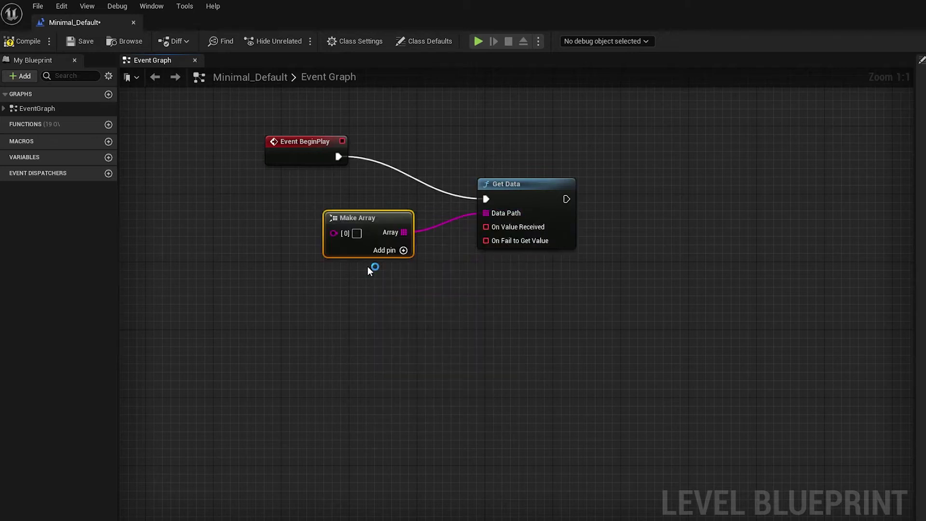
left_click(356, 234)
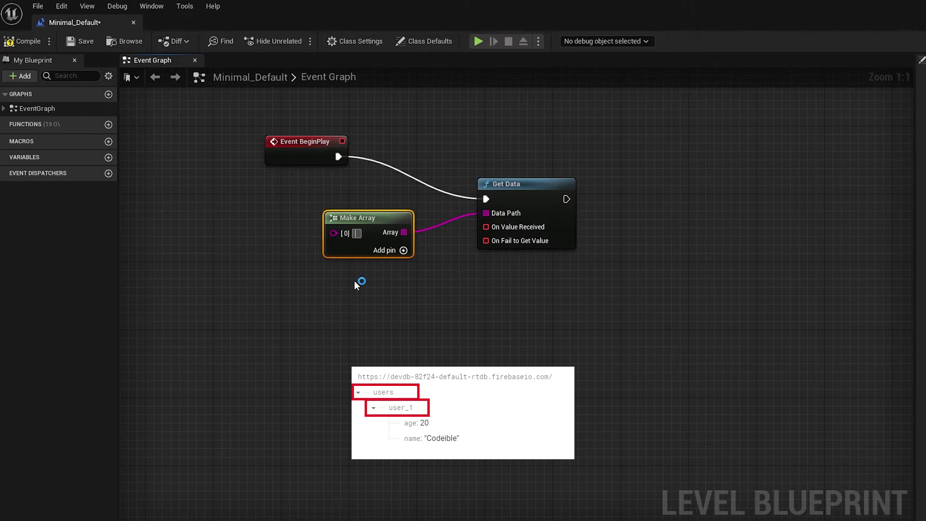
type("users")
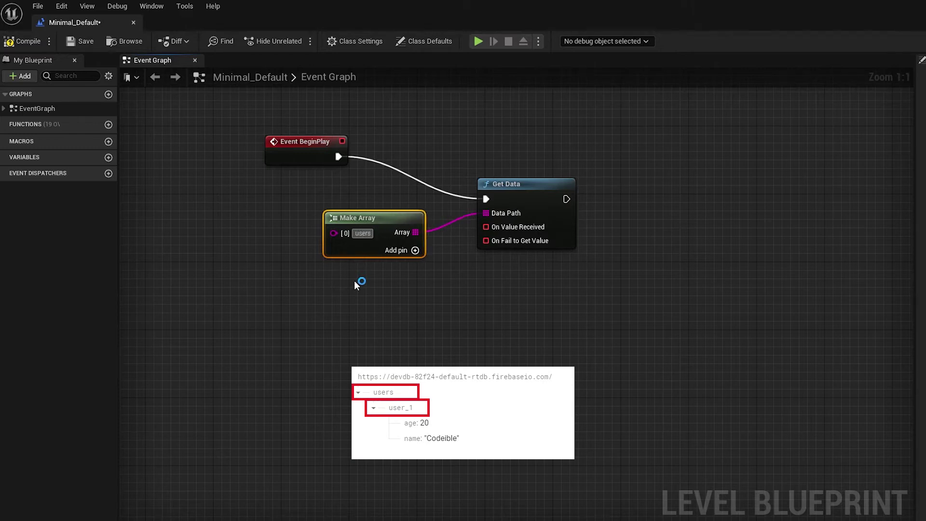
left_click(416, 250)
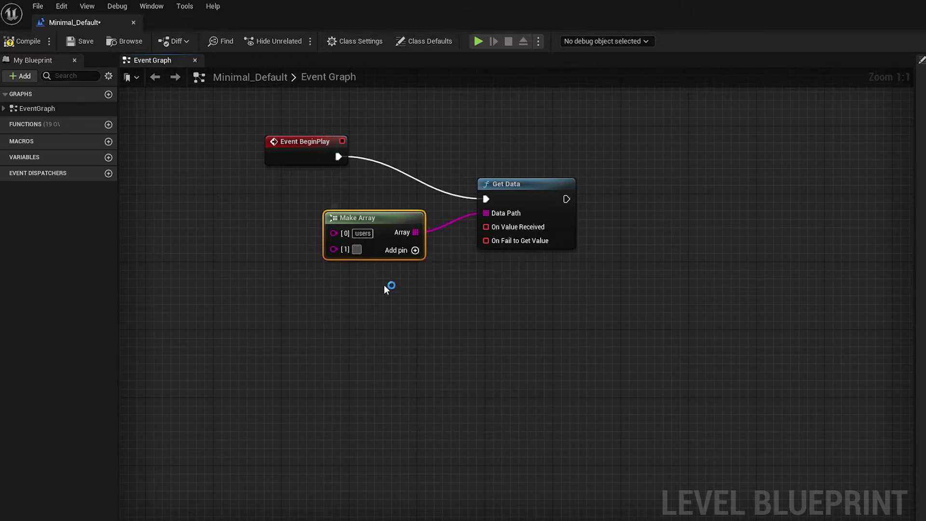
type("user_1")
key("Return")
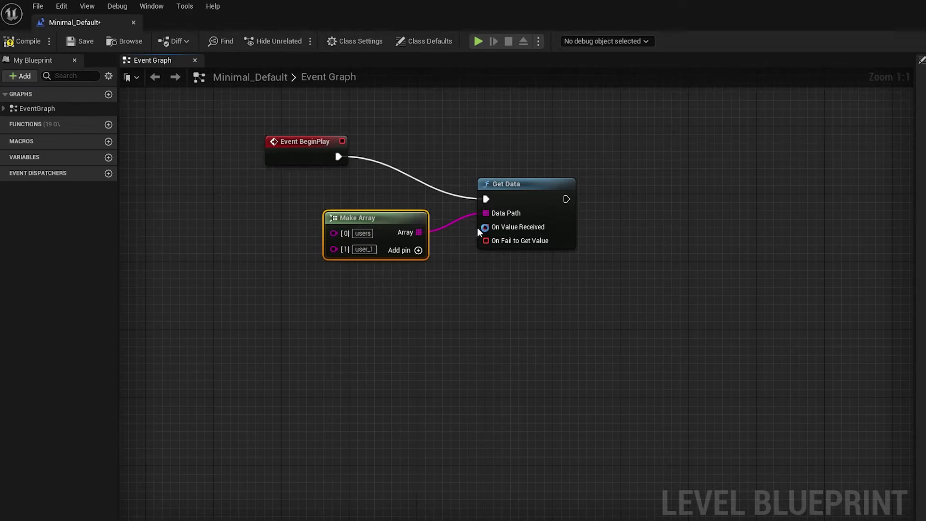
Bind a custom event named 'Rececived' to Get Data's value-received output.
left_click_drag(512, 227, 333, 308)
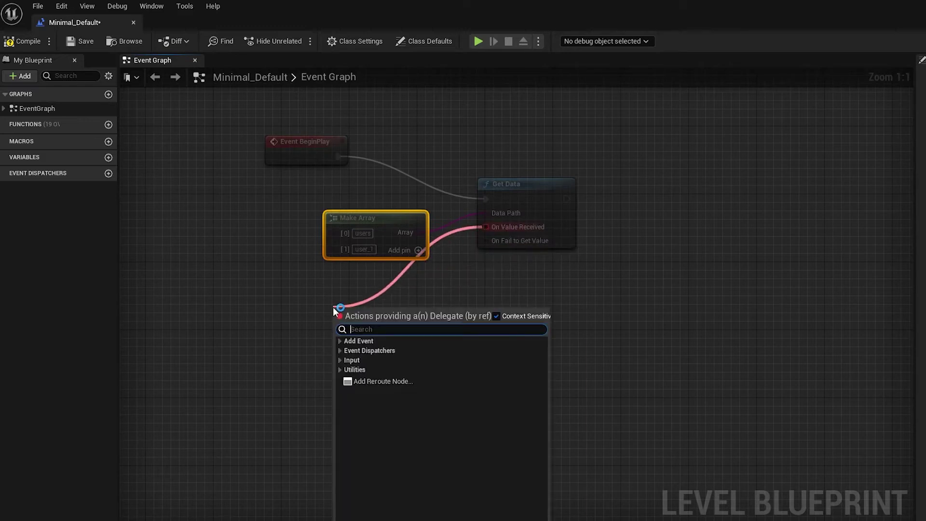
left_click(342, 339)
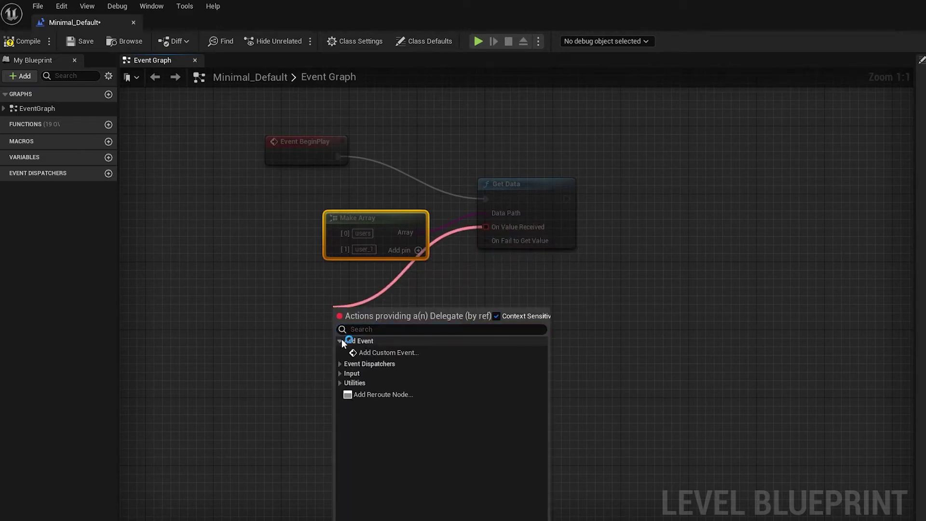
left_click(371, 352)
type("Rec")
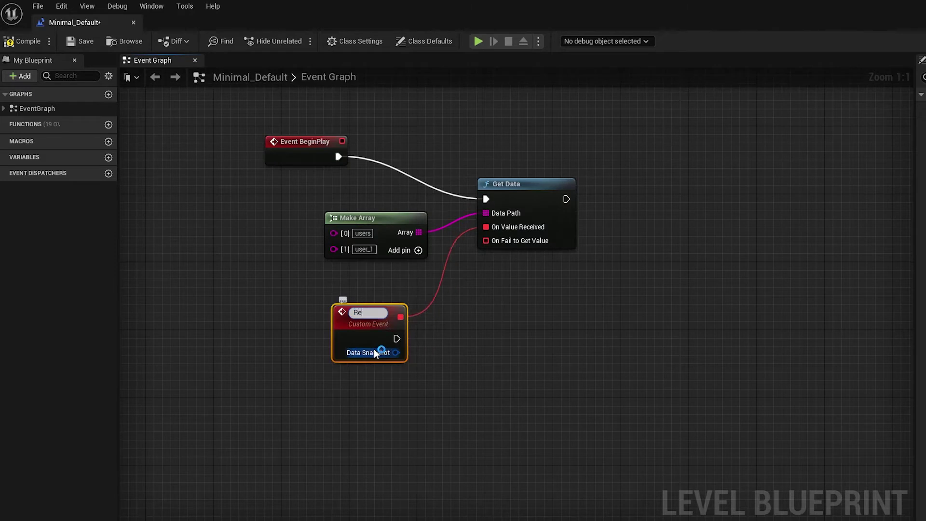
type("ecived")
key("Return")
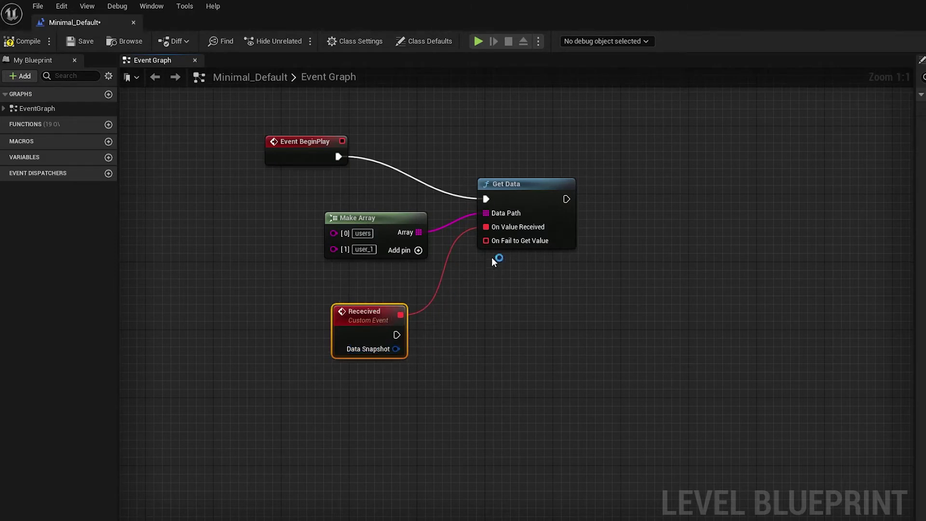
Bind a custom event named 'Failed' to Get Data's failure output.
left_click_drag(486, 240, 323, 380)
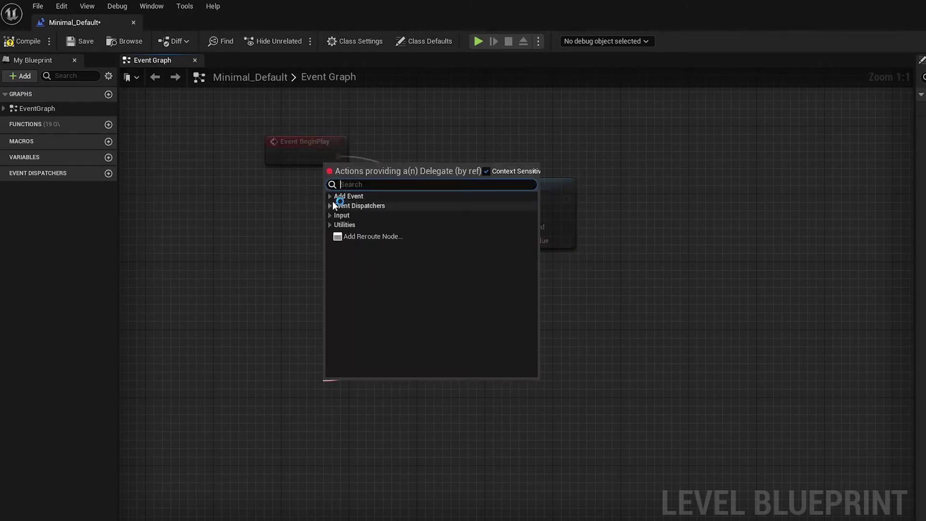
left_click(354, 207)
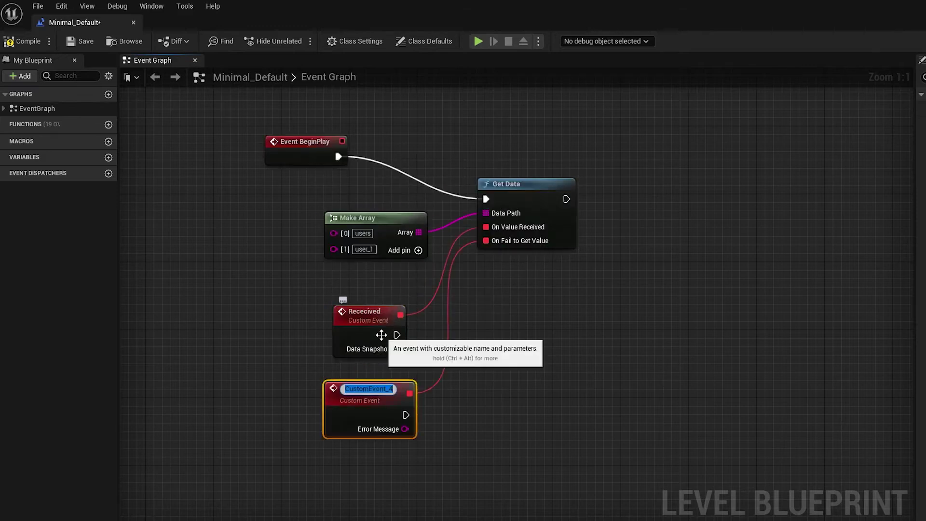
type("Failed")
key("Return")
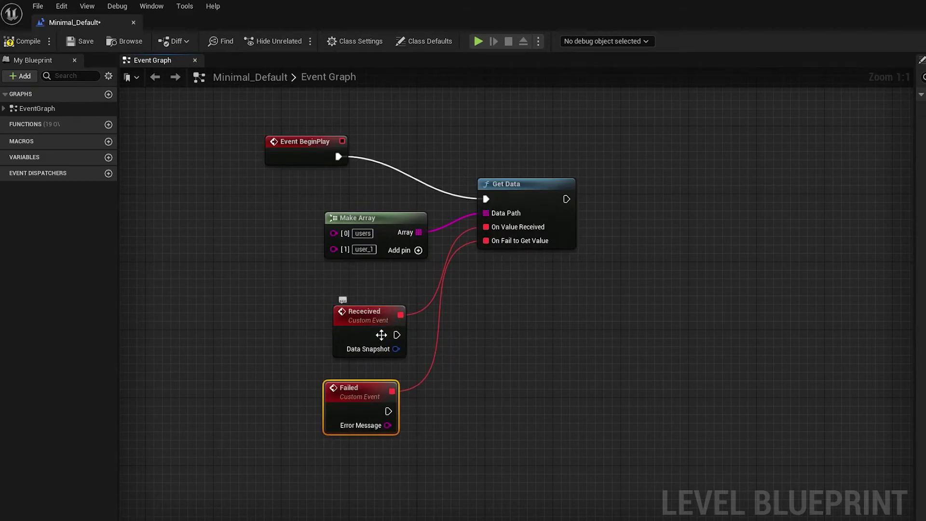
left_click(373, 340)
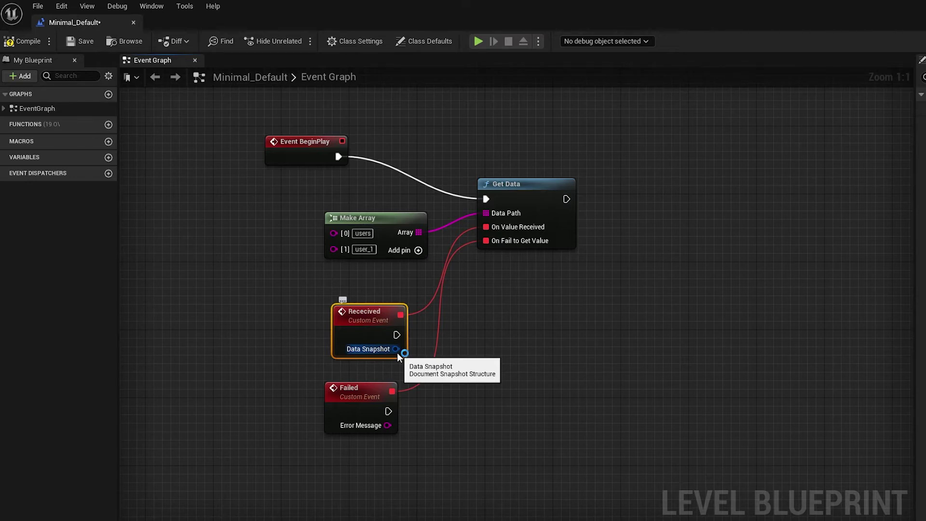
Select the Failed event while reviewing the Get String, Number, Boolean and Map getters.
left_click(368, 390)
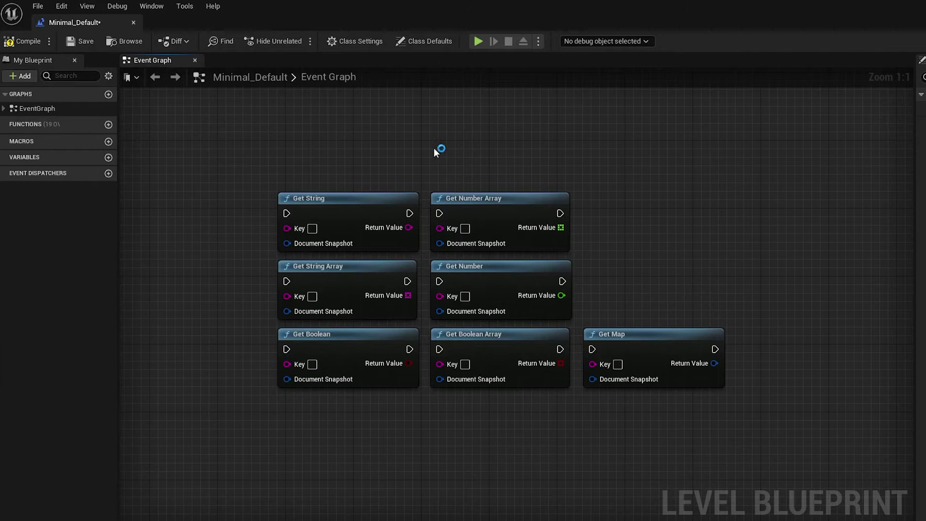
Run a Get Number from Rececived reading key 'age' from its data snapshot, checking Firebase fields.
right_click_drag(433, 148, 360, 515)
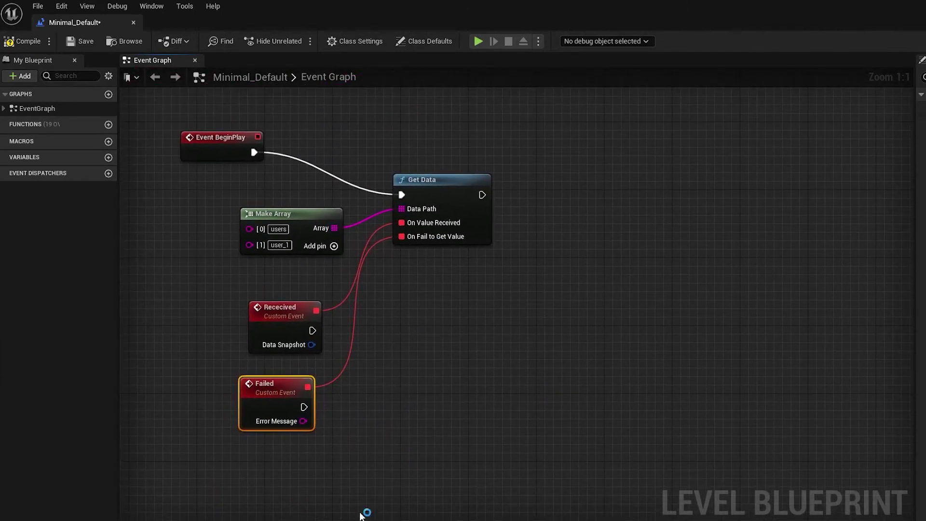
left_click_drag(312, 330, 387, 316)
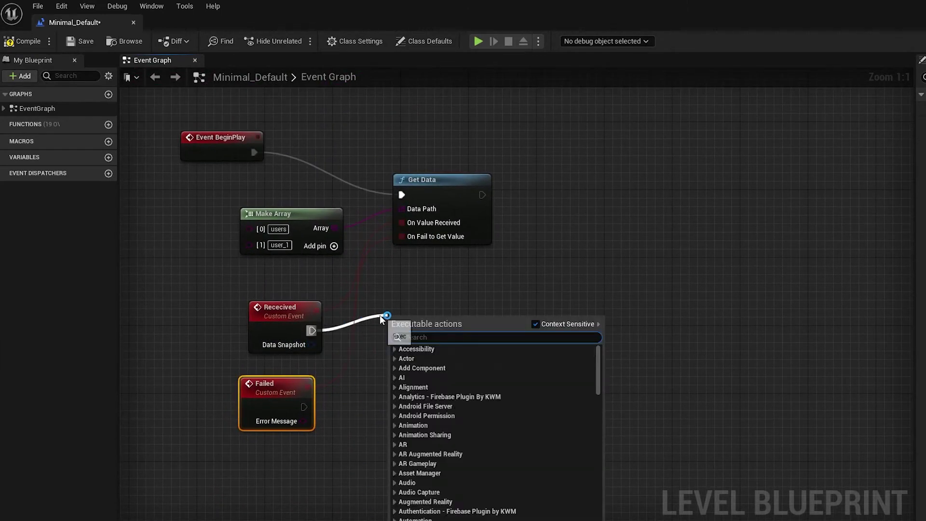
type("get numbe")
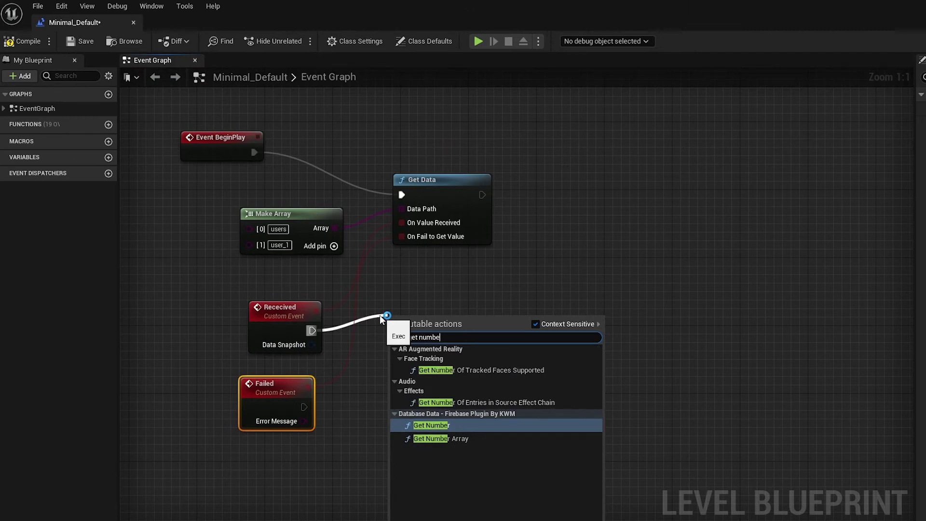
type("r")
left_click(452, 424)
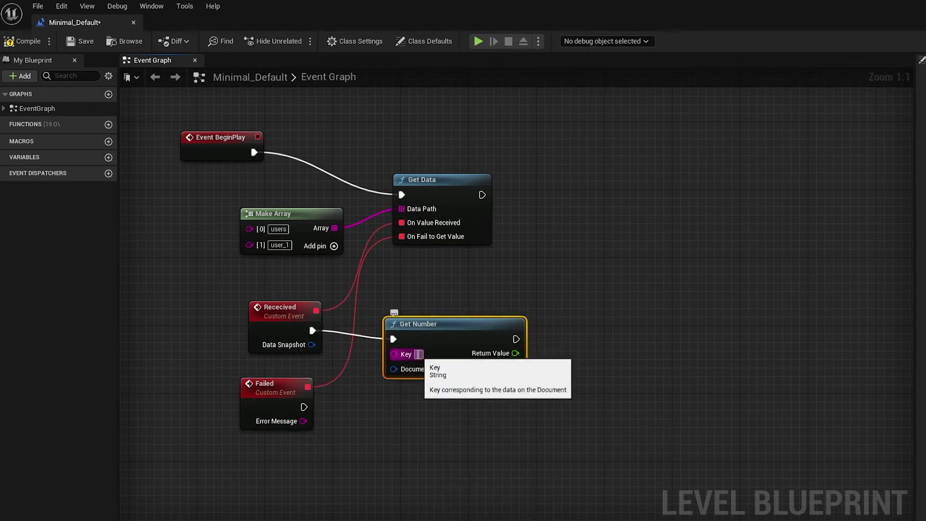
left_click(418, 354)
type("age")
left_click_drag(311, 344, 411, 371)
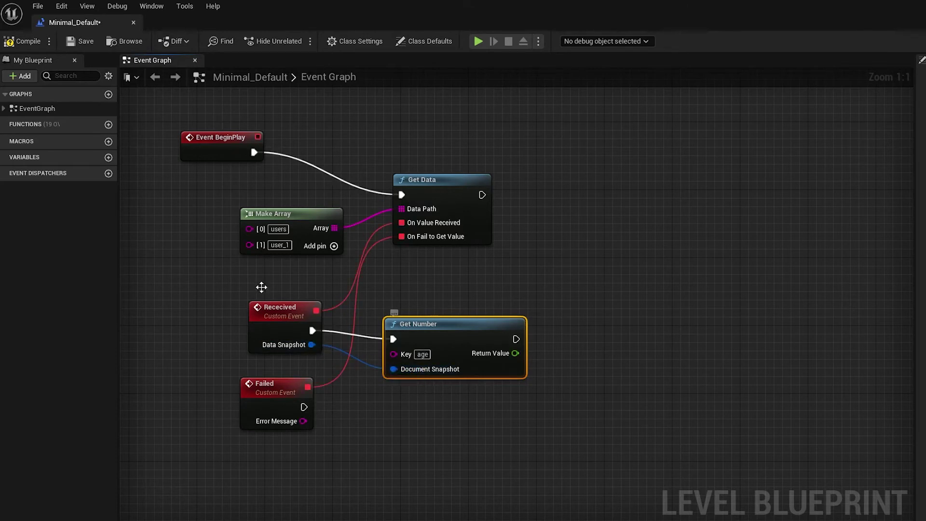
key("alt+Tab")
left_click_drag(495, 46, 531, 47)
Chain a Get String node with key 'name' after Get Number.
right_click(581, 315)
type("get strin")
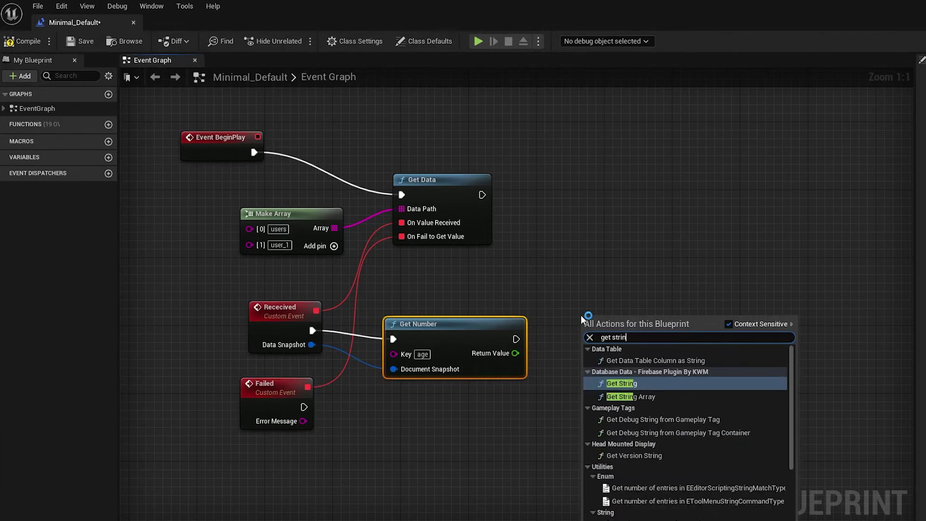
type("g")
key("Return")
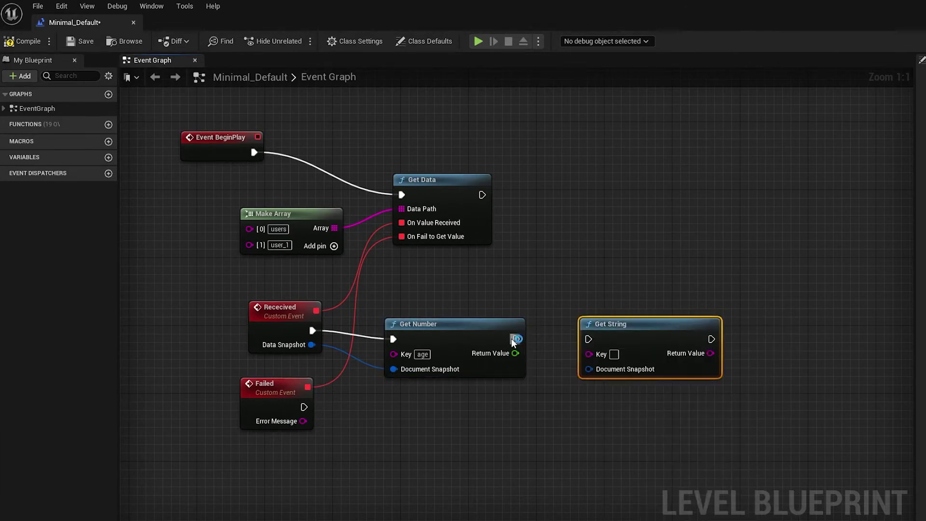
left_click_drag(515, 339, 589, 339)
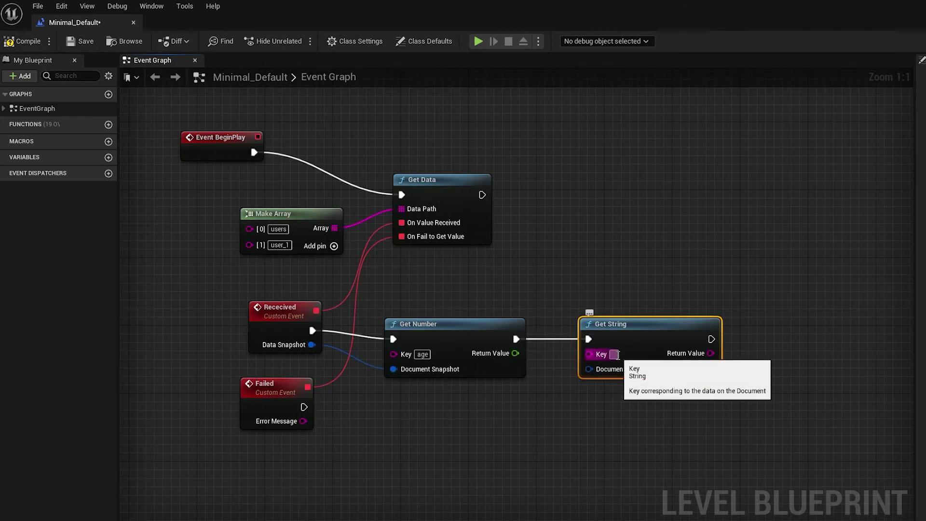
left_click(614, 354)
type("name")
key("Return")
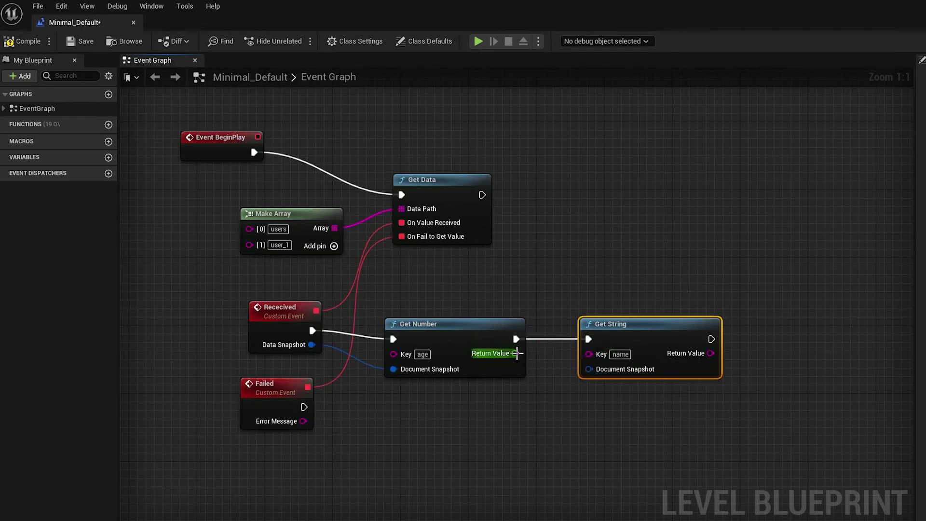
Feed the snapshot into Get String and print its returned name with a Print String.
left_click_drag(312, 344, 589, 369)
left_click_drag(626, 326, 430, 395)
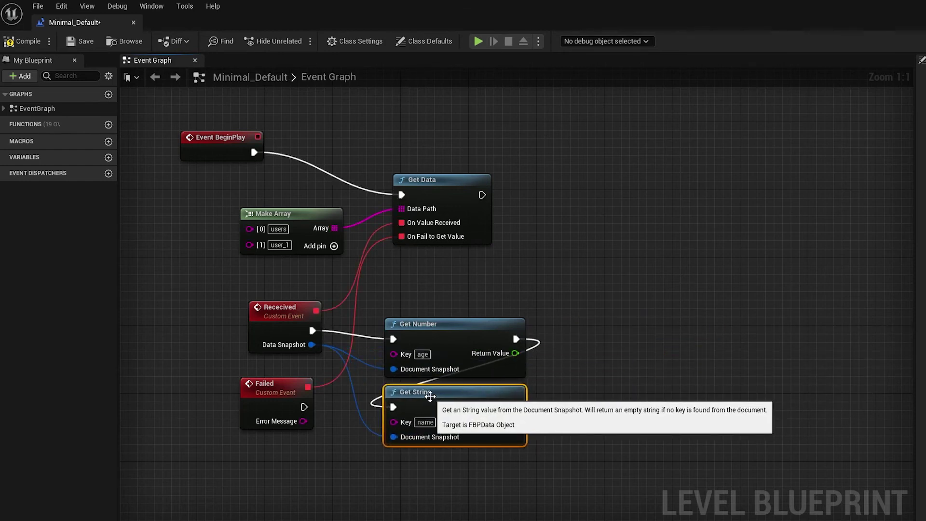
left_click_drag(516, 407, 630, 320)
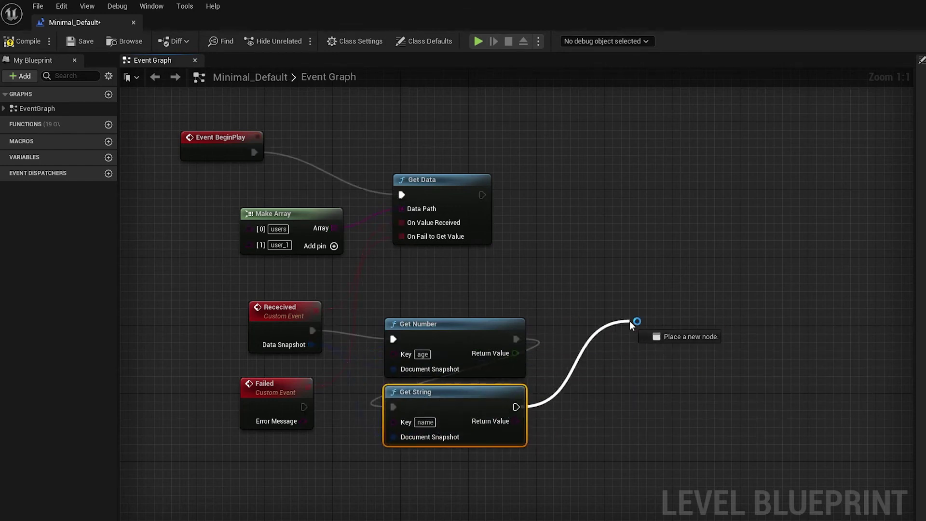
type("print")
key("Return")
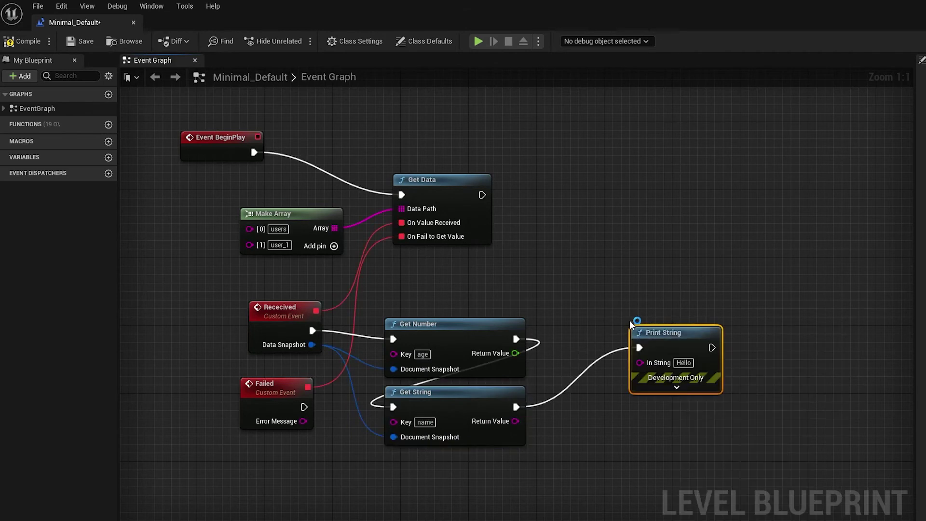
left_click(676, 387)
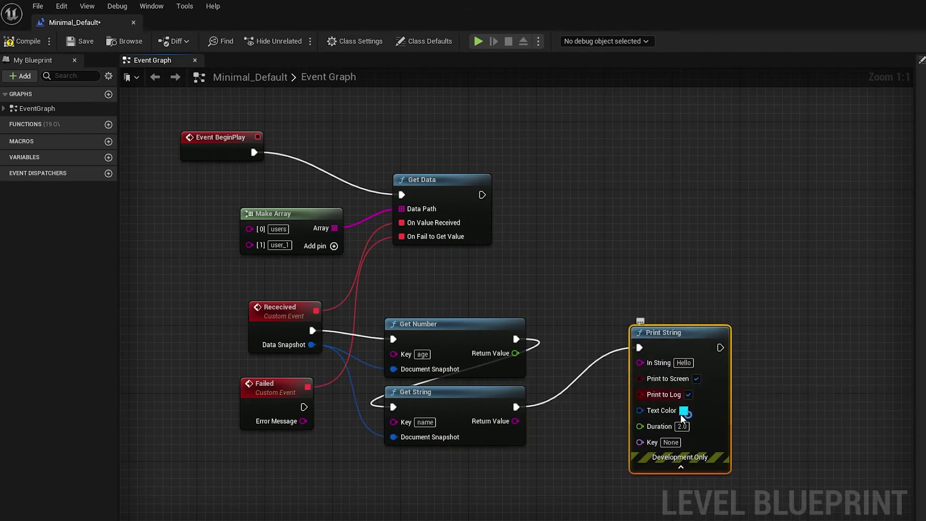
left_click(683, 424)
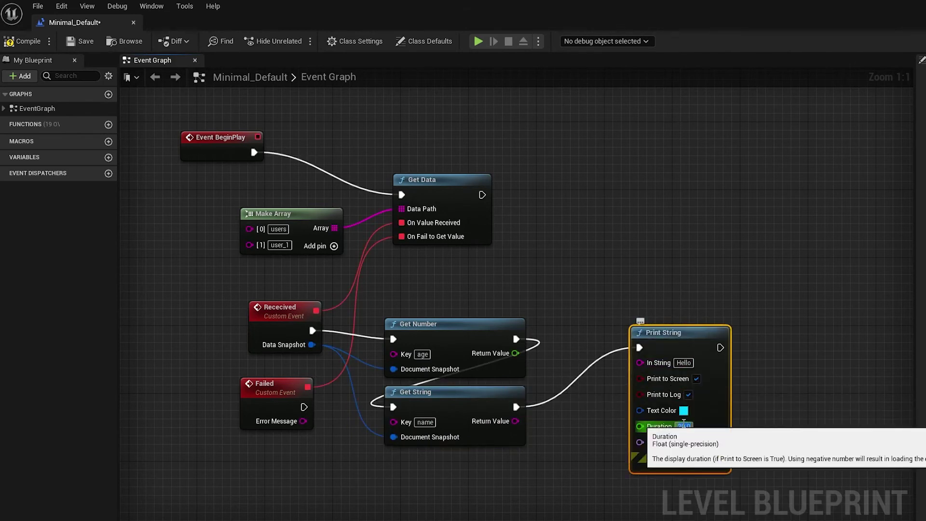
type("20")
left_click(681, 466)
mouse_move(515, 421)
left_mouse_down()
mouse_move(579, 407)
mouse_move(641, 363)
left_mouse_up()
left_click_drag(670, 333, 678, 230)
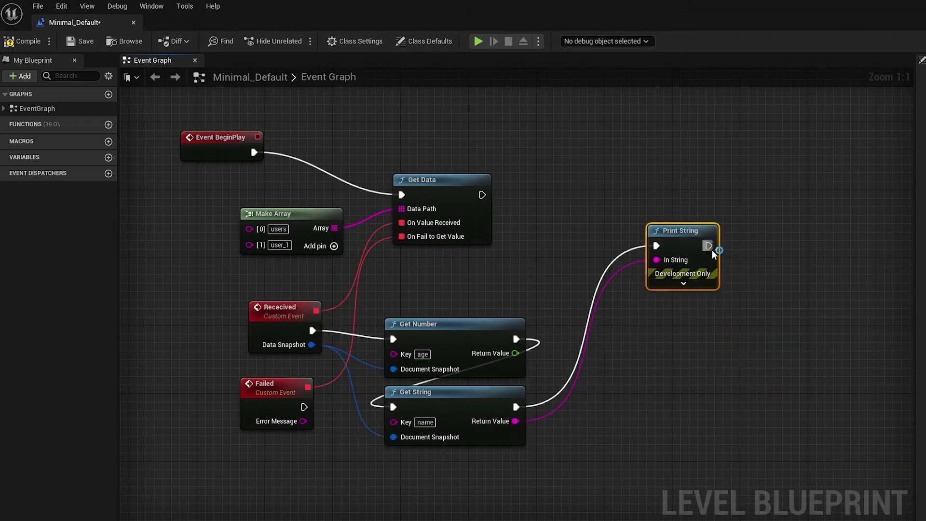
Duplicate the Print String, chain it after the first, and print the converted age.
key("ctrl+c")
key("ctrl+v")
left_click_drag(764, 278, 673, 322)
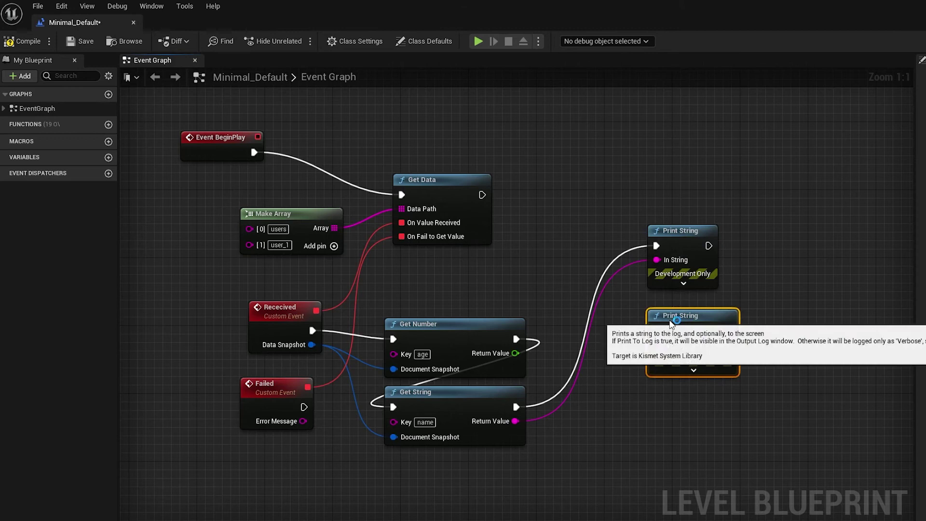
left_click_drag(708, 245, 656, 330)
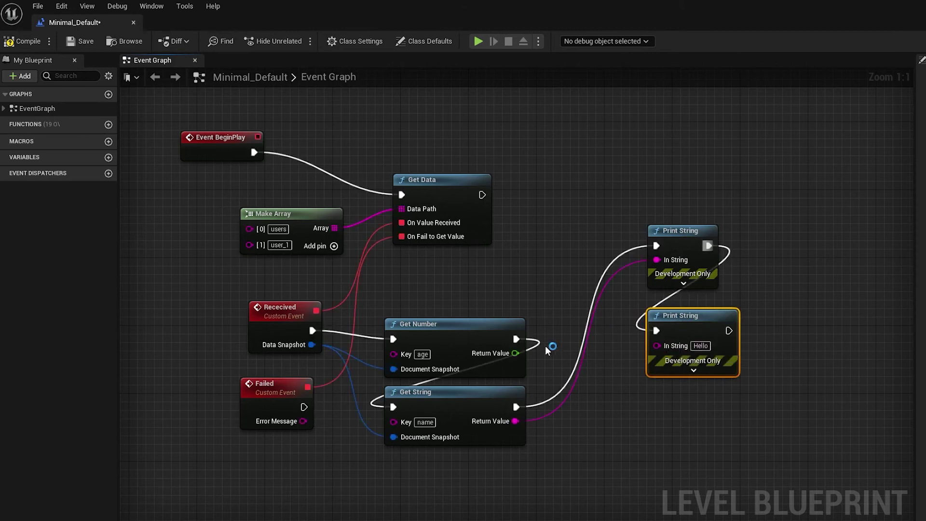
left_click_drag(515, 353, 662, 346)
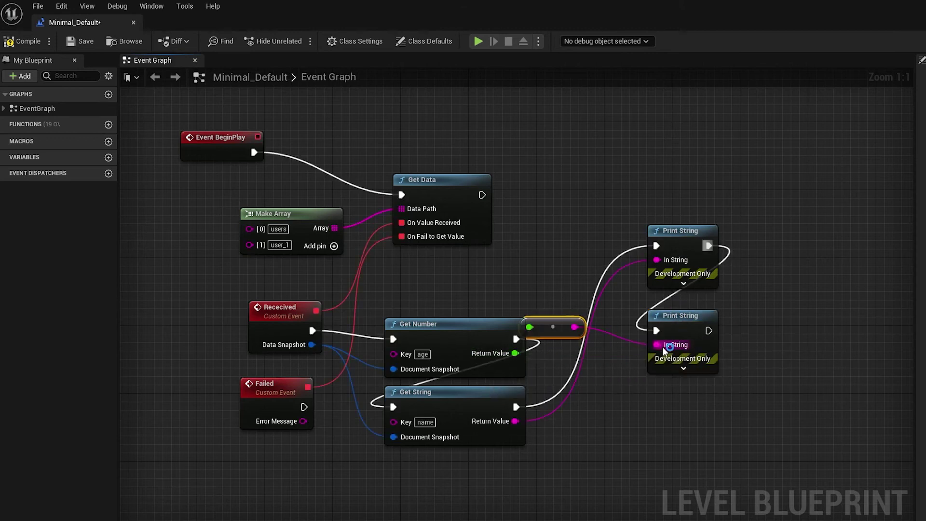
left_click_drag(549, 333, 583, 333)
left_click(583, 271)
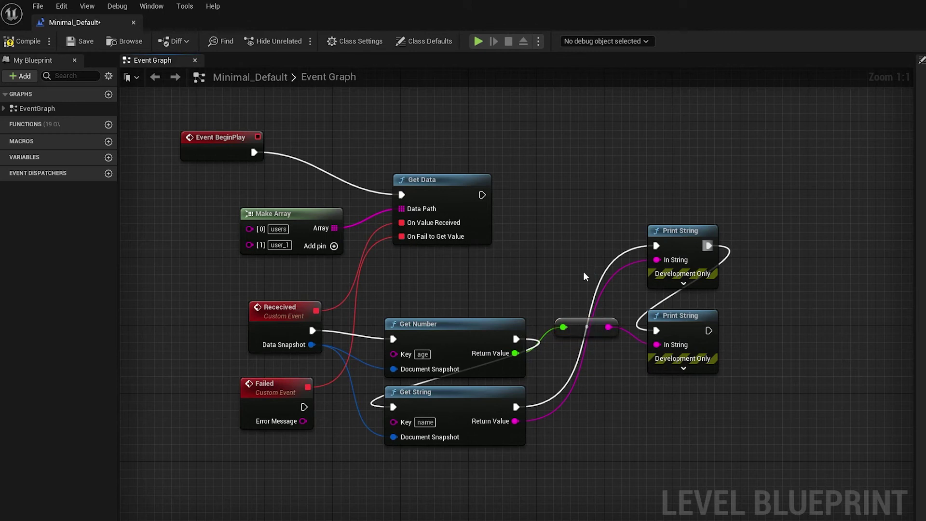
Compile and save the blueprint, then play-test it showing 20.0 and Codeible before stopping.
left_click(19, 42)
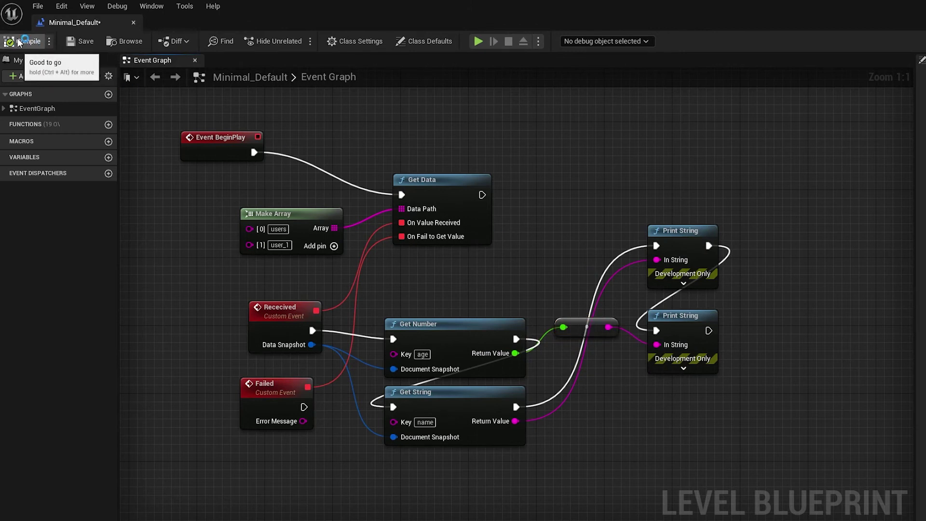
left_click(79, 41)
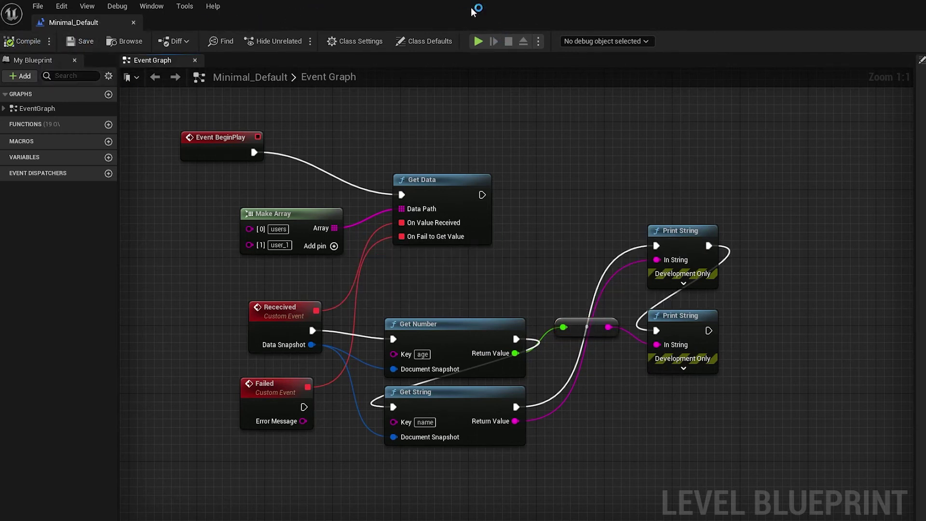
left_click_drag(475, 9, 491, 166)
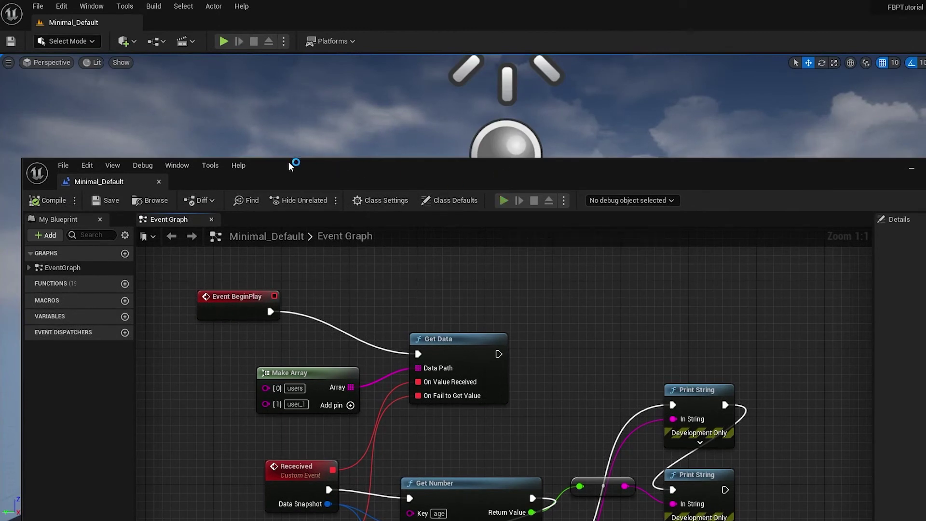
key("alt+p")
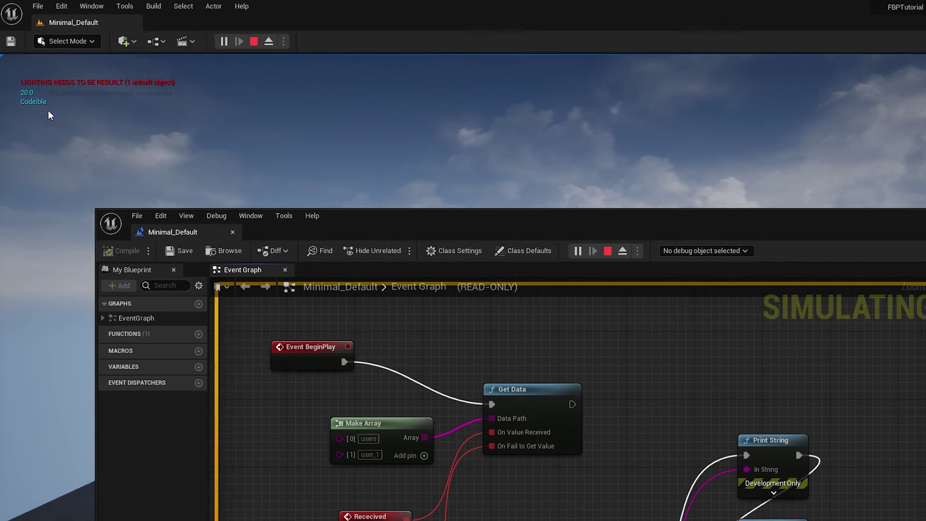
left_click(608, 252)
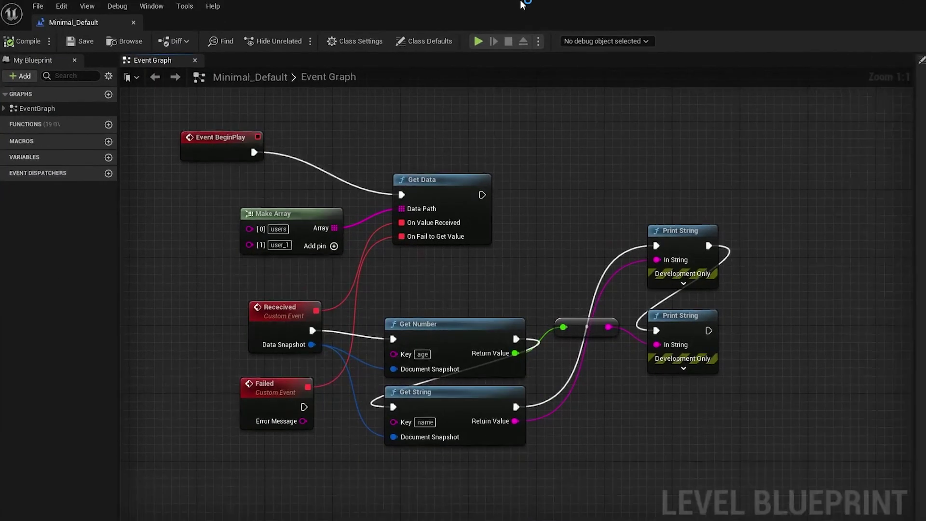
Replace the Get Data node with a Listen to Value node.
right_click(542, 145)
type("listen")
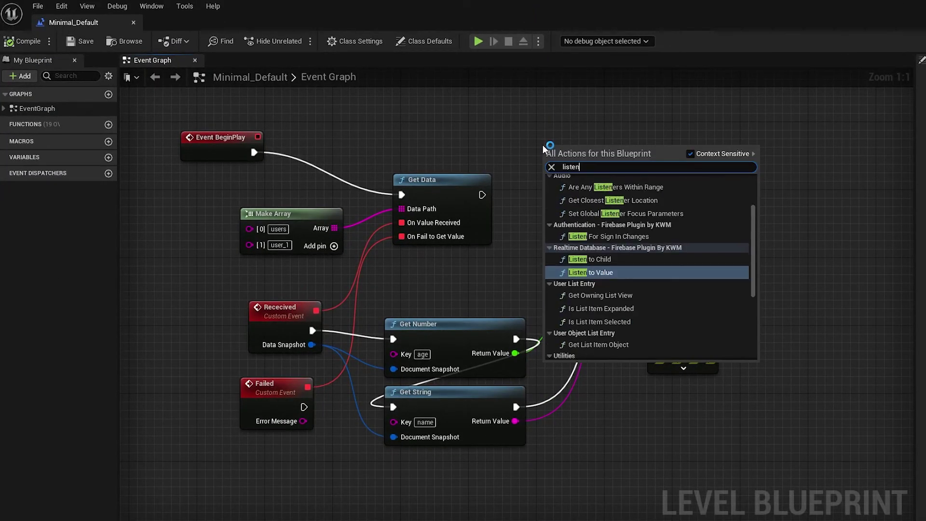
type(" to val")
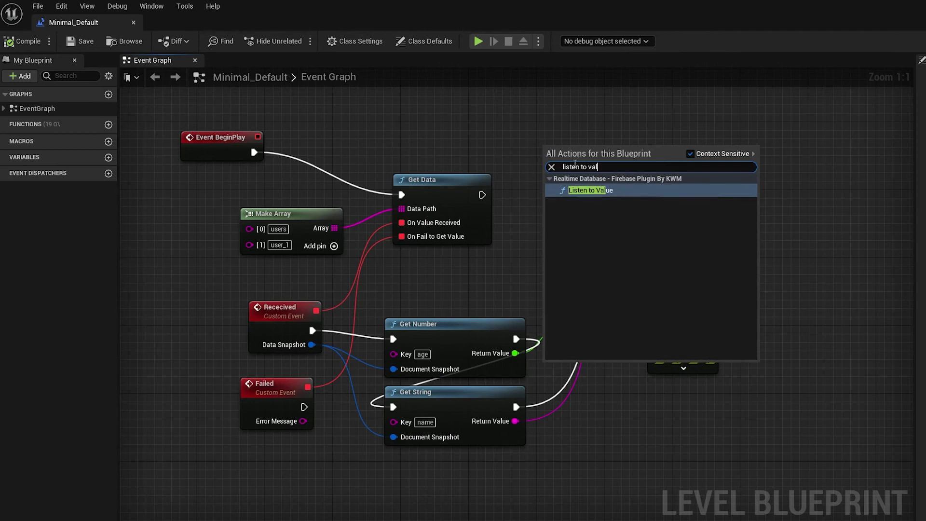
left_click(589, 190)
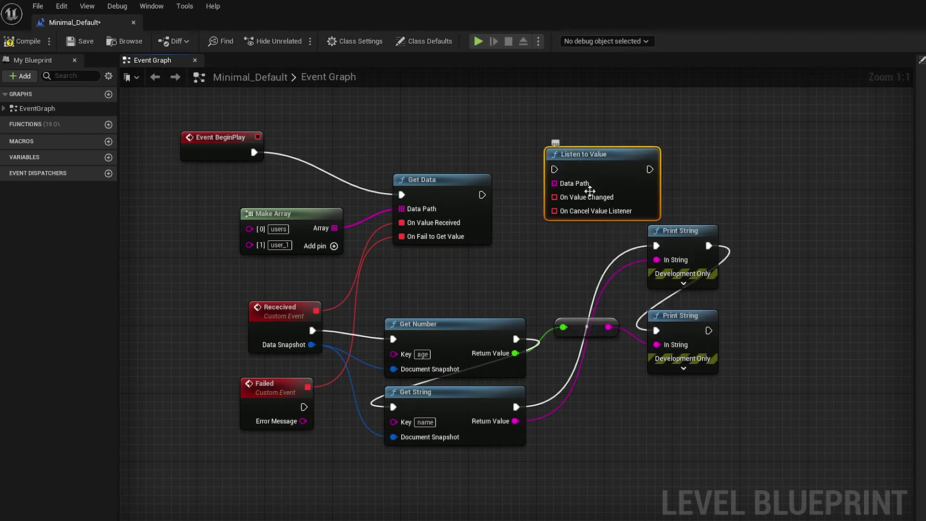
left_click(422, 179)
key("Delete")
mouse_move(589, 192)
left_mouse_down()
mouse_move(486, 192)
mouse_move(453, 167)
left_mouse_up()
Wire BeginPlay, the users/user_1 path and the Failed event into Listen to Value.
left_click_drag(255, 153, 419, 169)
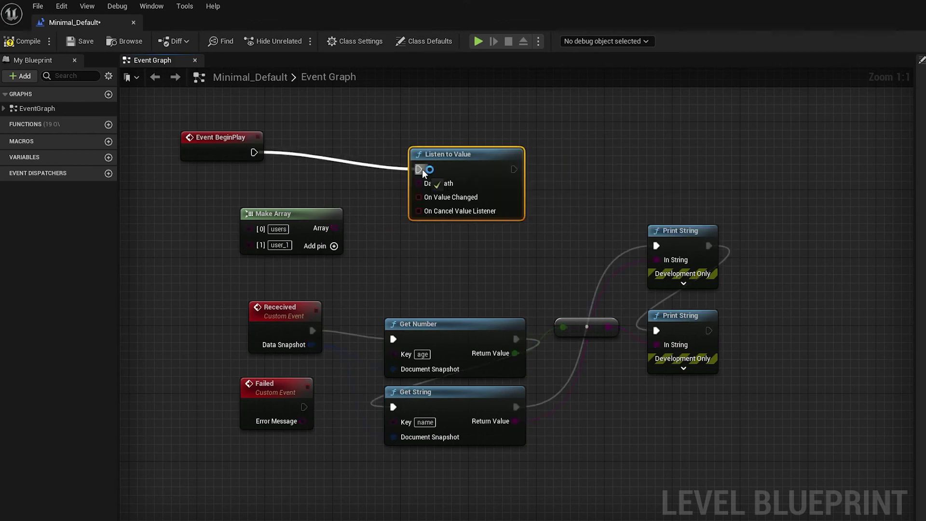
mouse_move(334, 228)
left_mouse_down()
mouse_move(419, 183)
mouse_move(316, 310)
left_mouse_up()
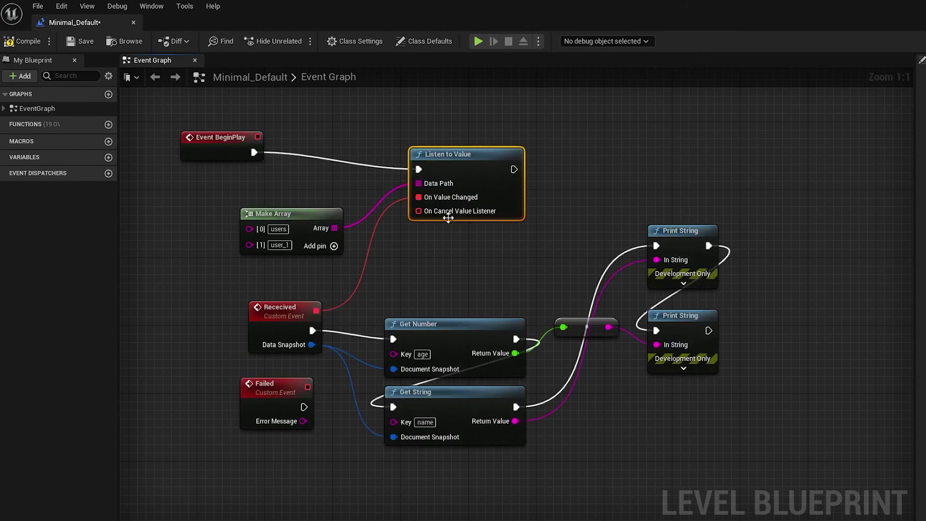
left_click_drag(418, 211, 307, 387)
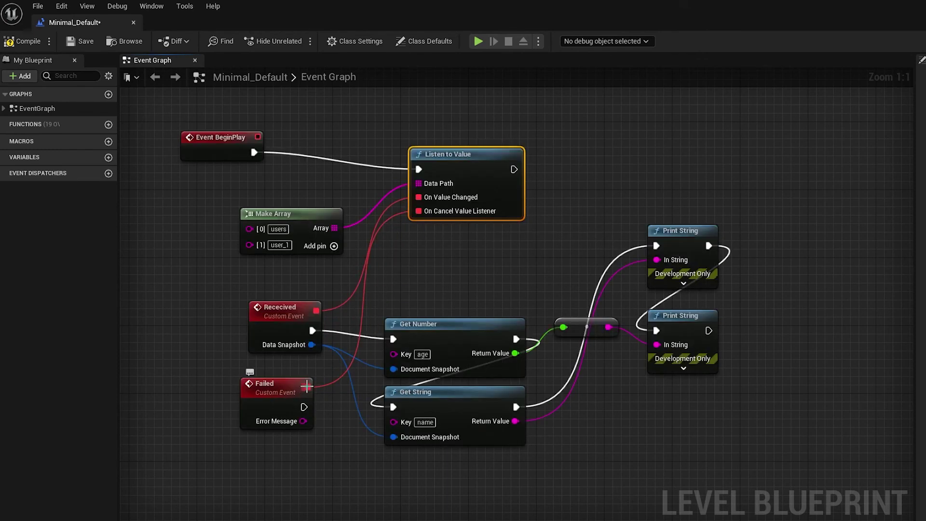
left_click(291, 325)
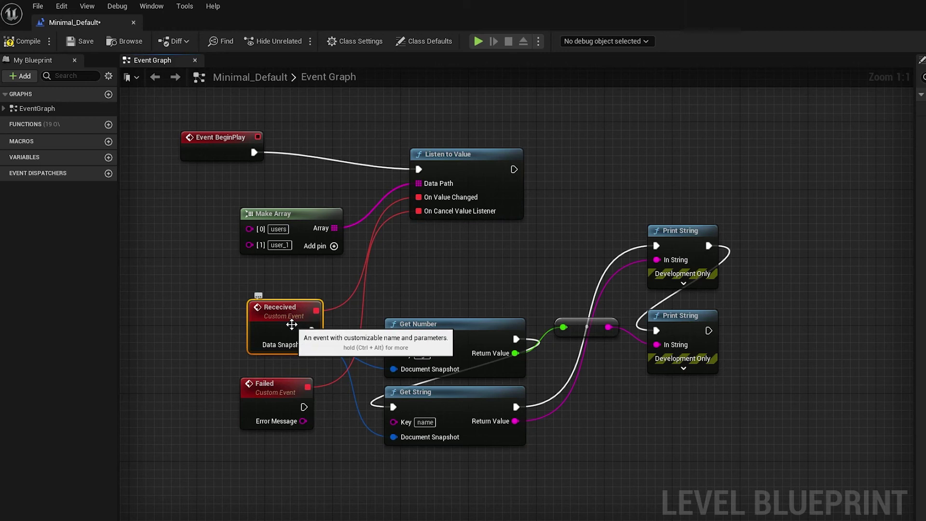
left_click(269, 394)
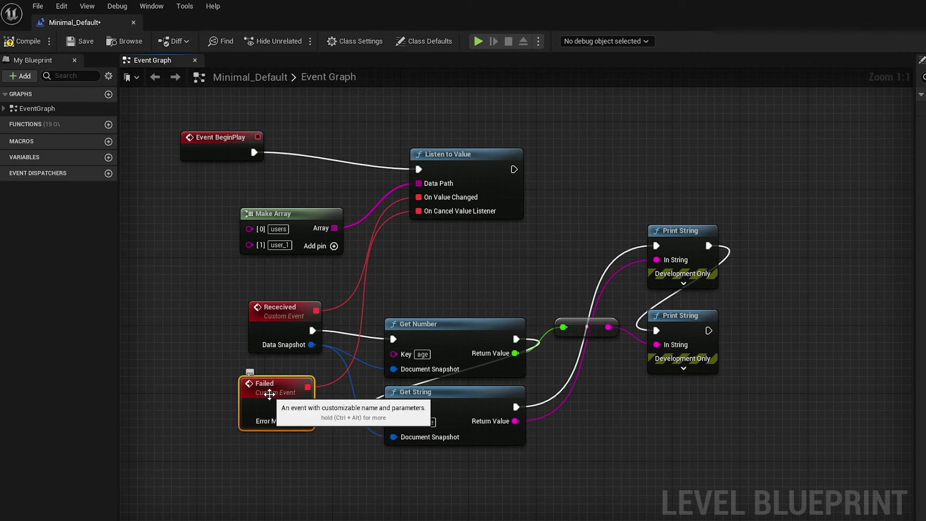
Compile and save the Listen to Value blueprint, then play the level showing 20.0 and Codeible.
left_click(41, 43)
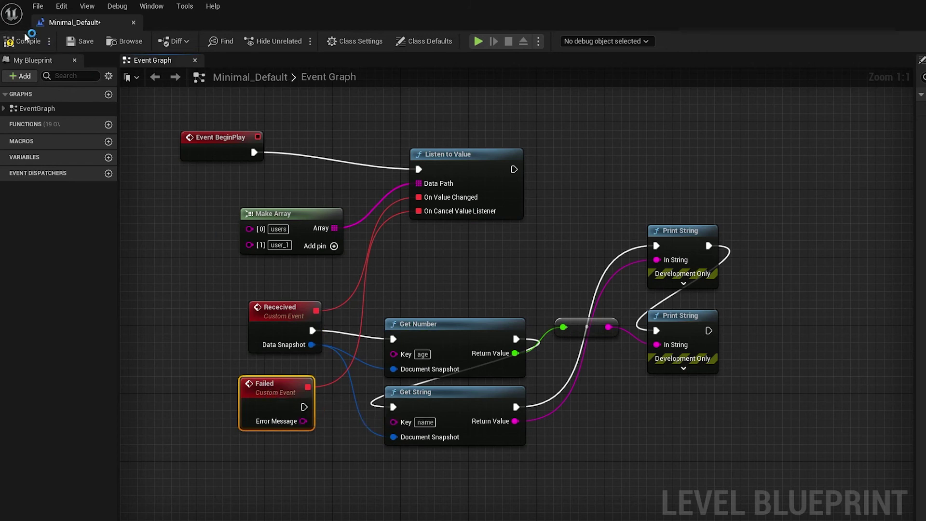
left_click(86, 46)
left_click_drag(337, 22, 473, 216)
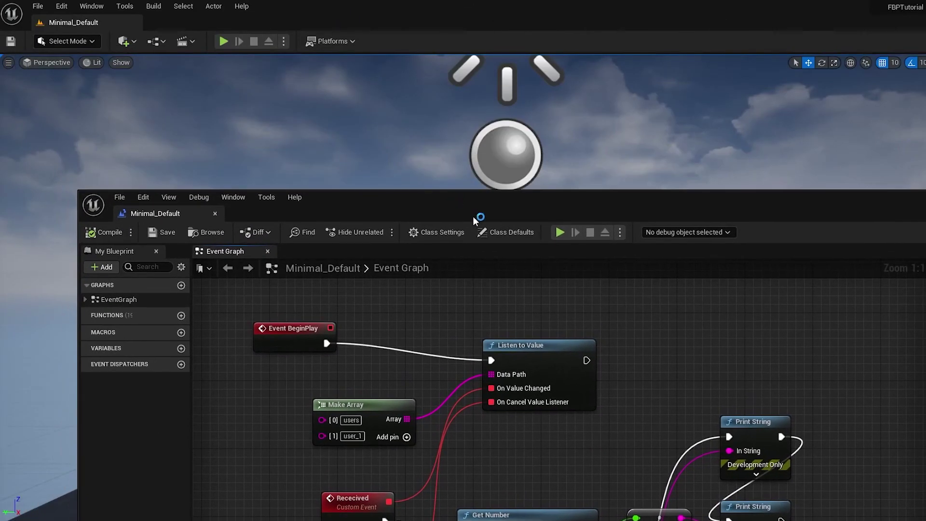
left_click(562, 234)
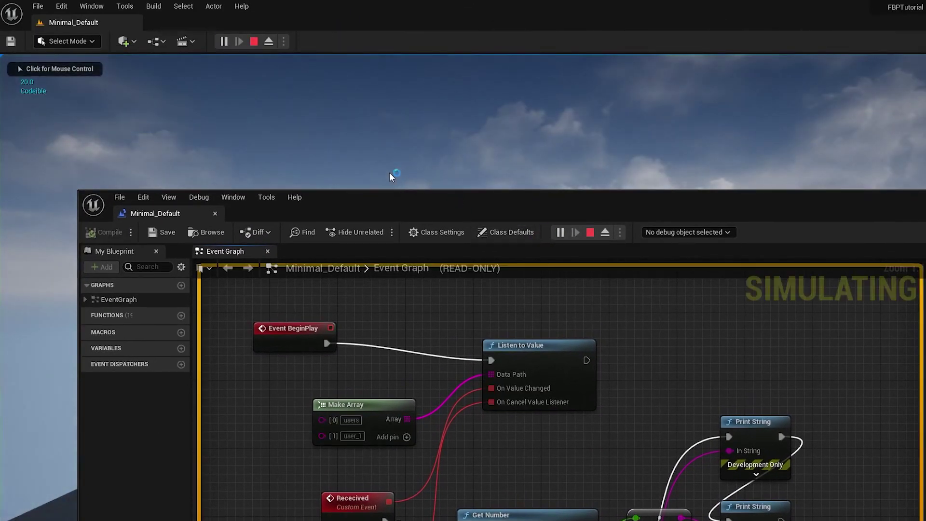
Append '.com' to user_1's name in Firebase so the running game shows Codeible.com.
left_click(70, 109)
key("alt+Tab")
left_click_drag(207, 40, 529, 48)
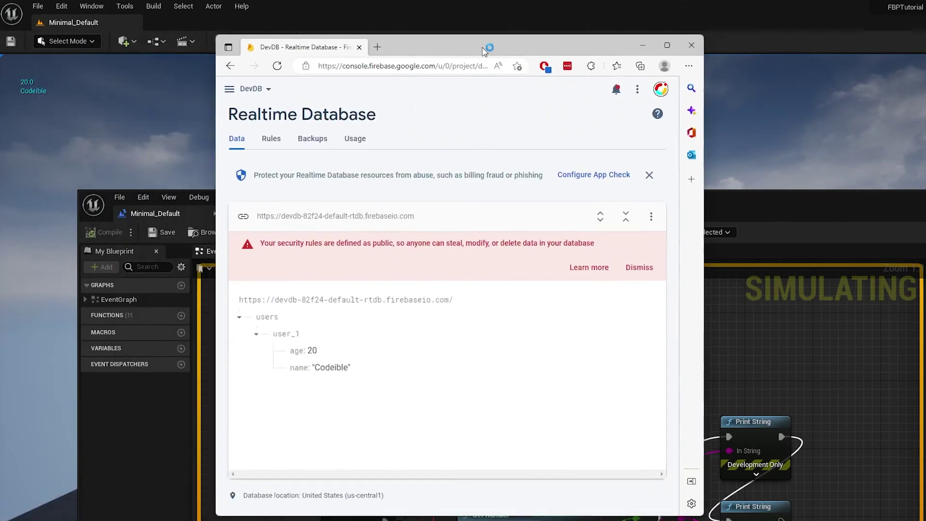
left_click(372, 365)
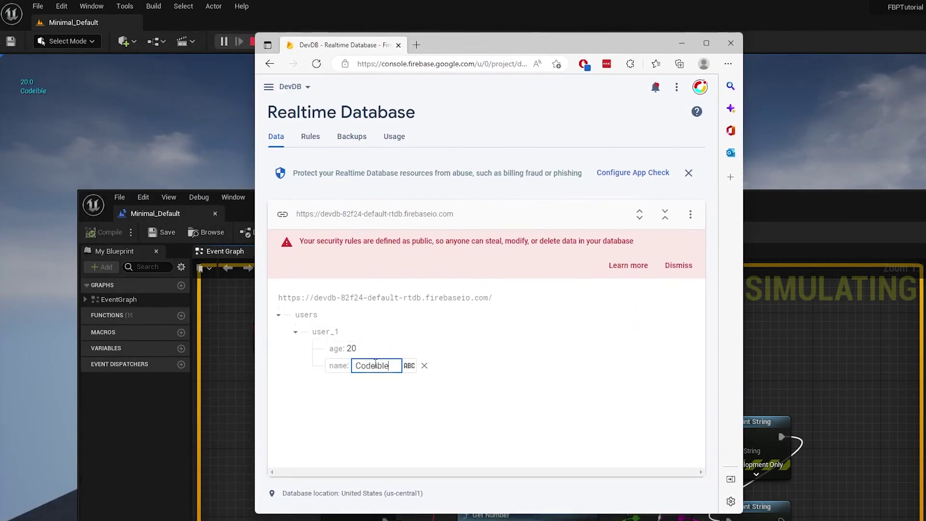
type(".com")
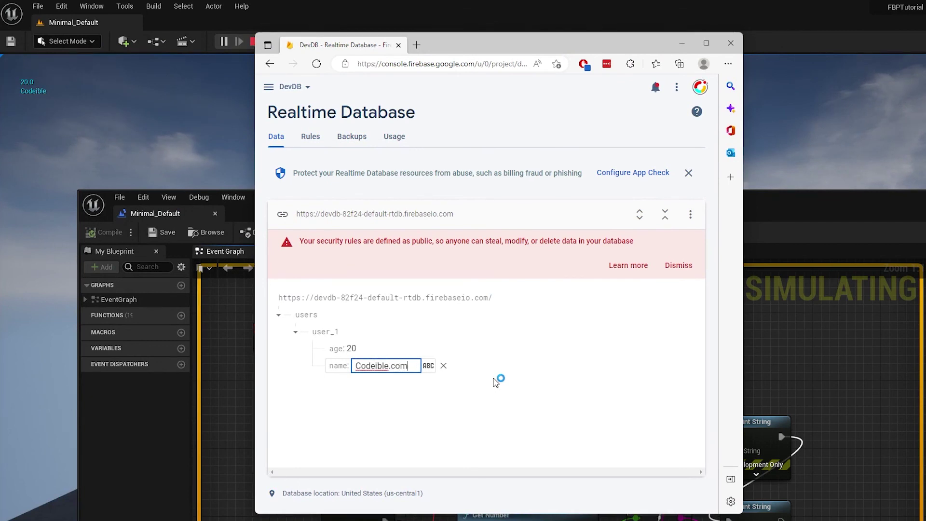
key("Return")
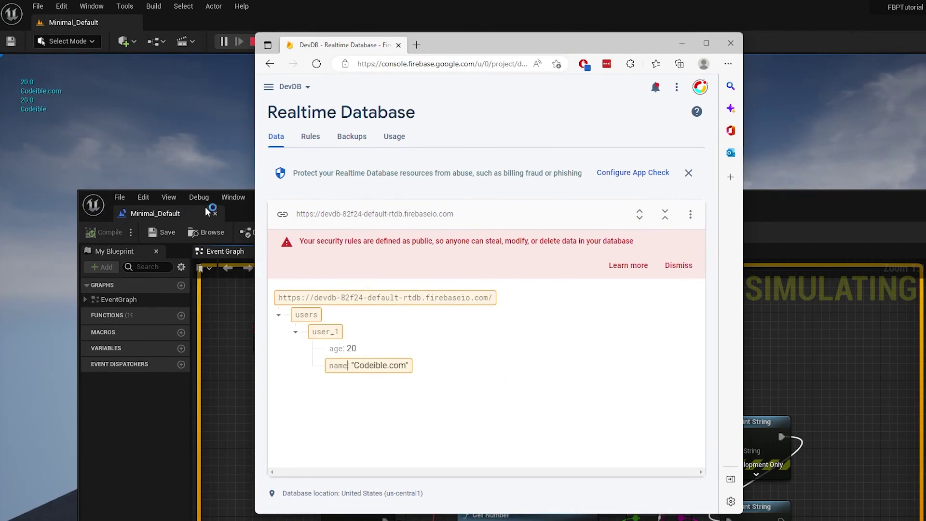